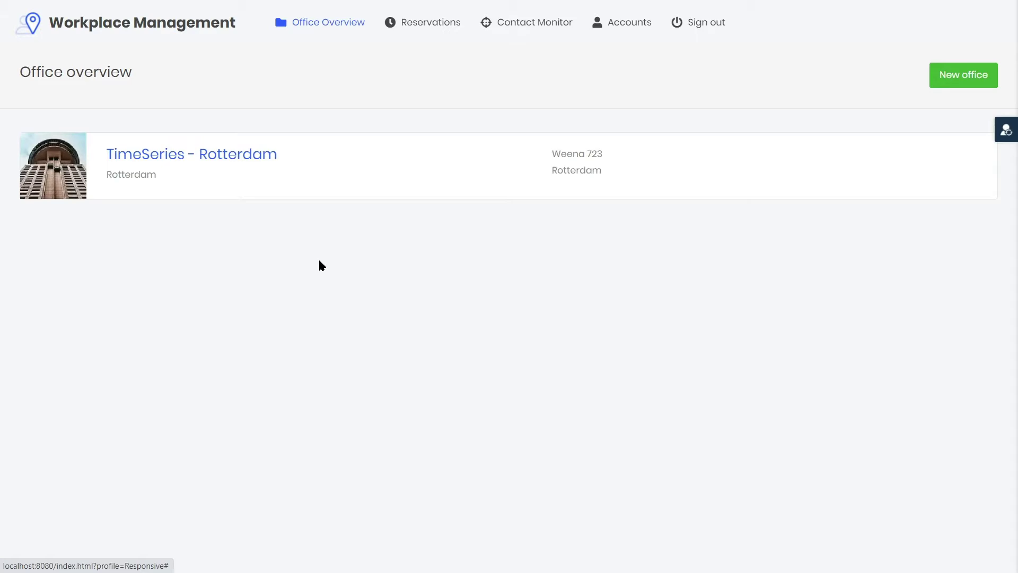
Enter new office 'TimeSeries - Utrecht', description 'Utrecht Office', Van Deventerlaan 31, Utrecht, Netherlands.
left_click(952, 78)
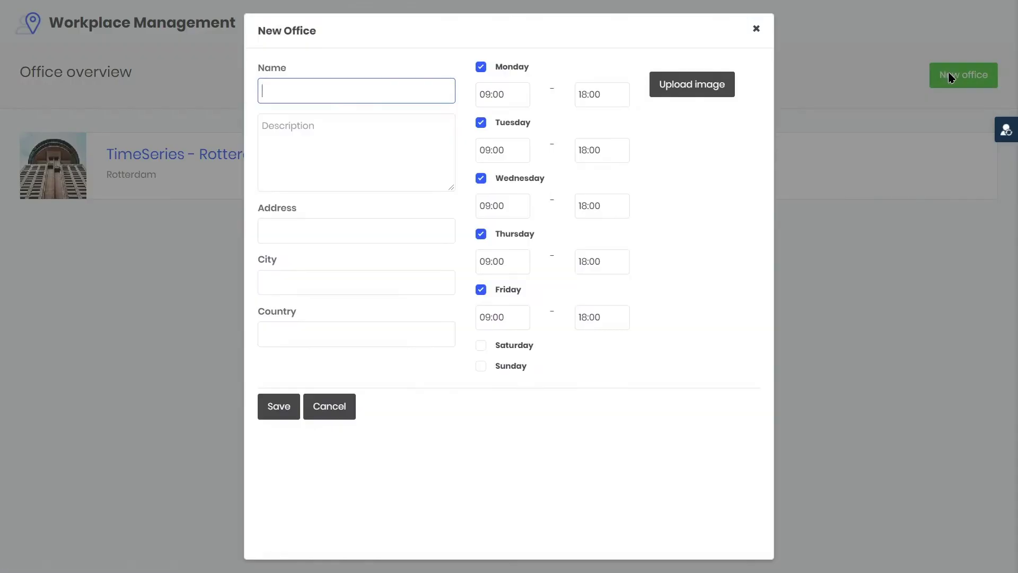
type("TimeSeries - Utr")
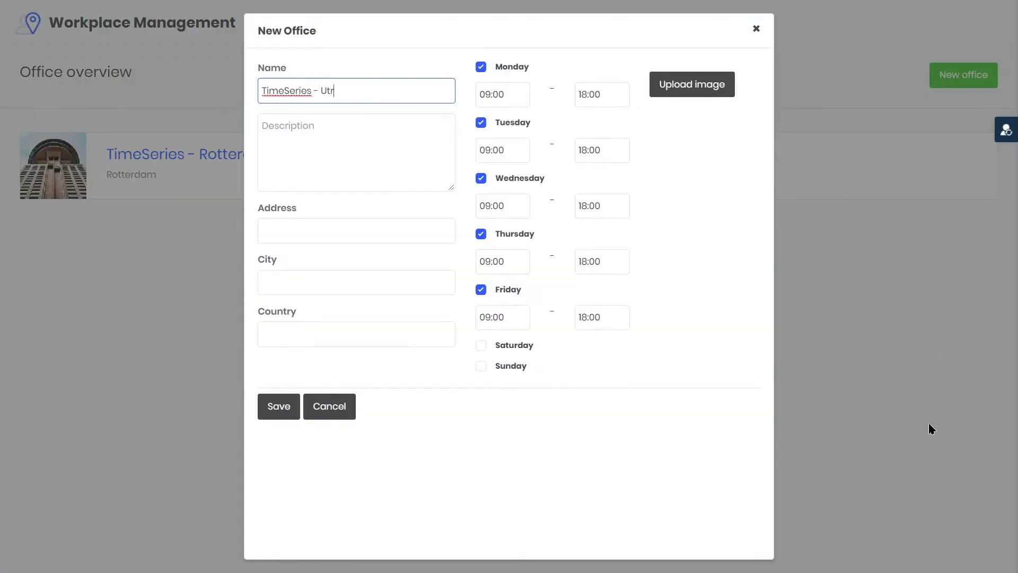
type("echt")
key("Tab")
type("Utrecht Office")
key("Tab")
type("Van Deventerlaan 31")
key("Tab")
type("Utre")
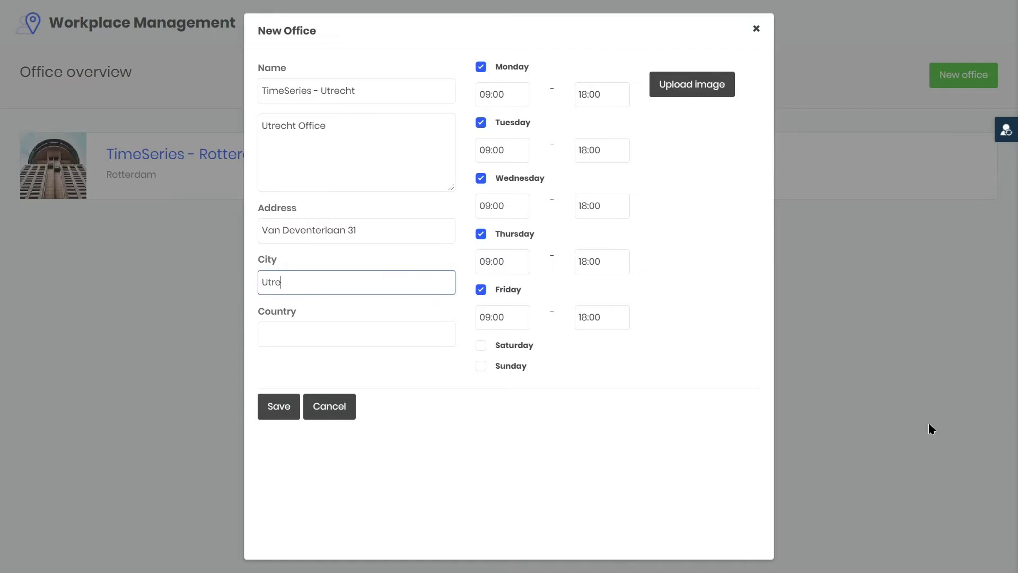
type("cht")
key("Tab")
type("Netherlands")
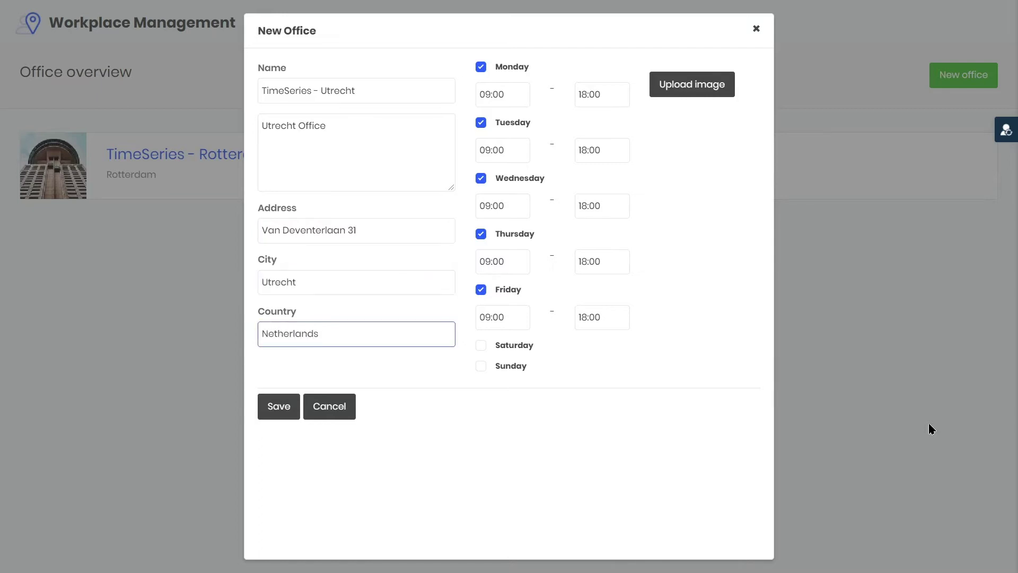
Upload and crop Office Utrecht.jpg as the office photo.
left_click(723, 87)
left_click(676, 228)
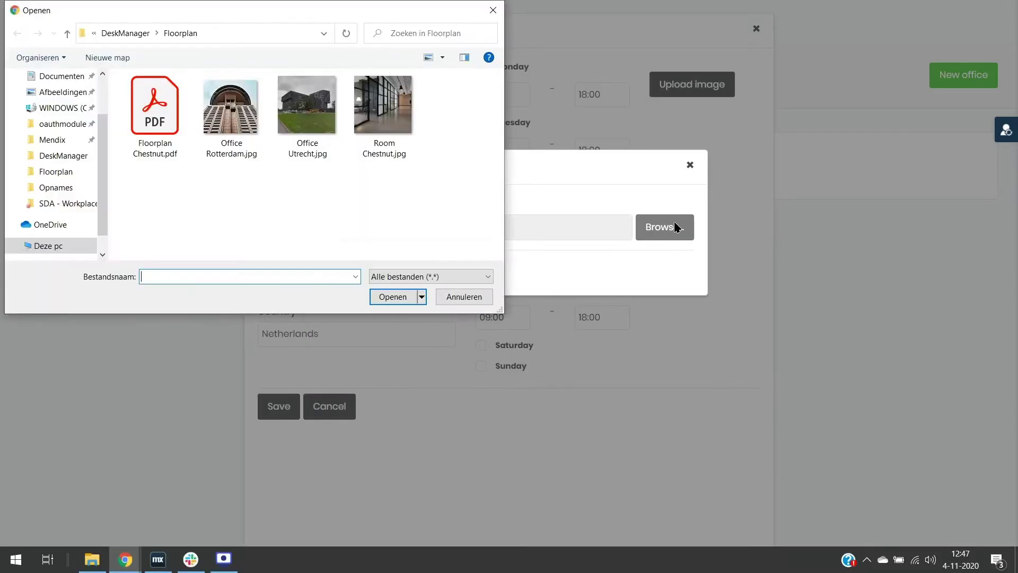
double_click(306, 104)
left_click(347, 268)
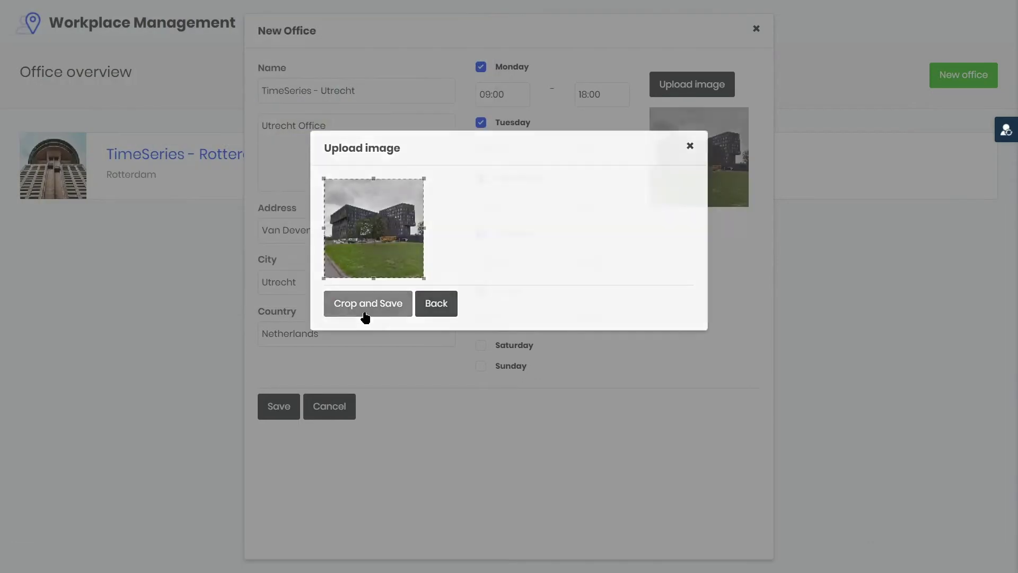
left_click(366, 317)
Change the Friday closing time to 17:00.
left_click(582, 319)
key("Delete")
type("7:00")
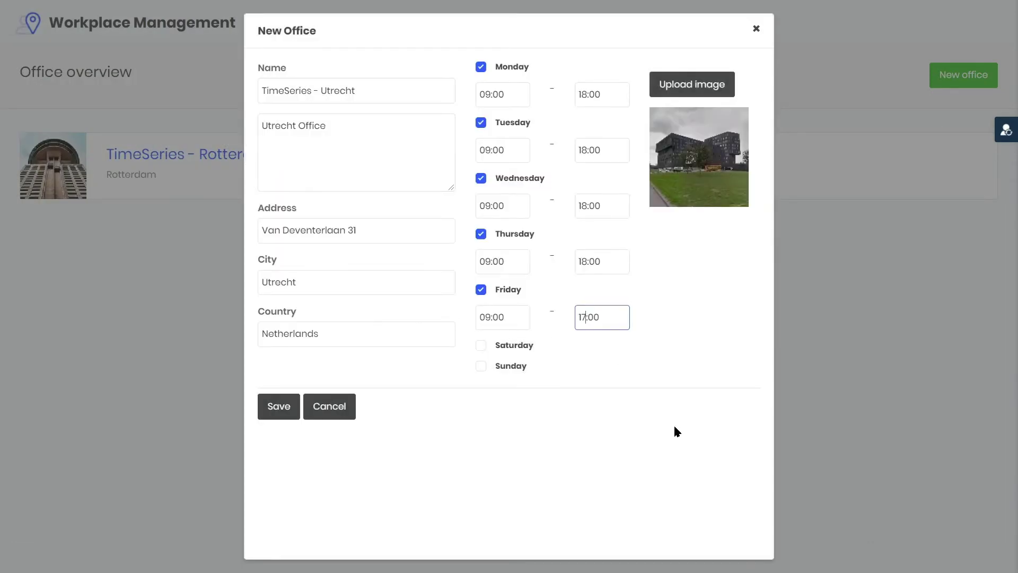
Save the Utrecht office and add a 'Christmas Day' holiday on 25-12-2020.
left_click(271, 409)
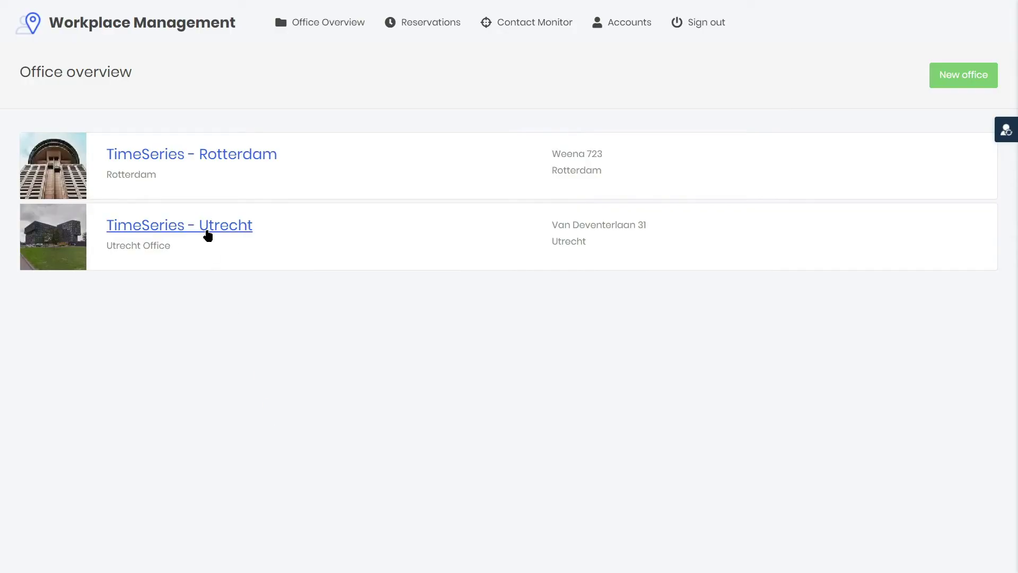
left_click(207, 234)
left_click(82, 148)
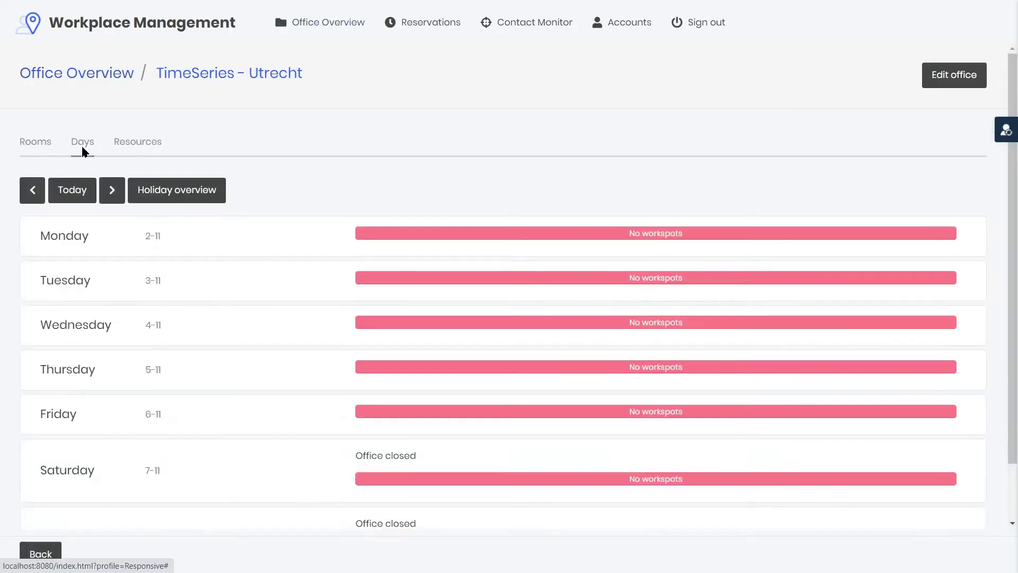
left_click(163, 199)
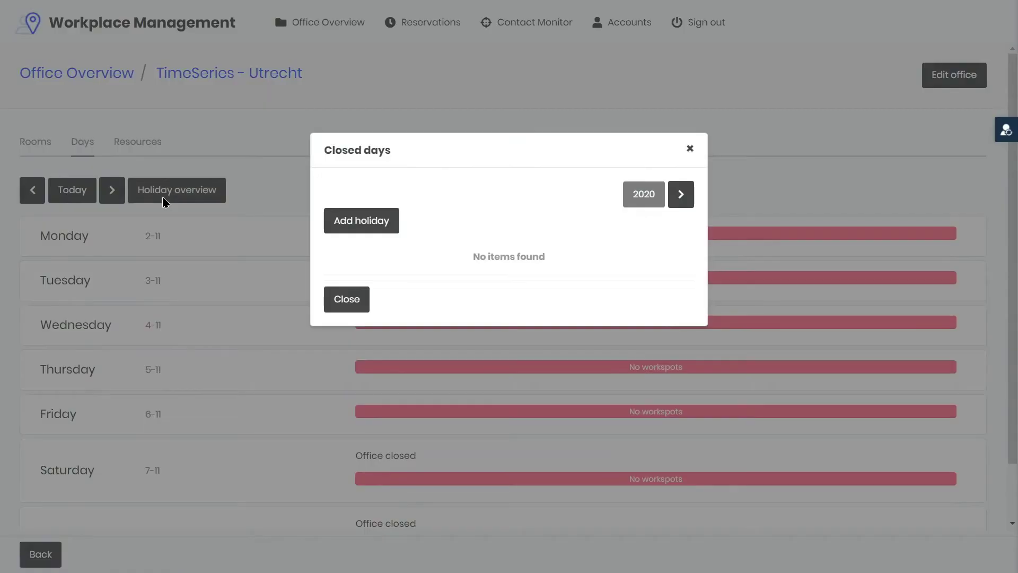
left_click(351, 222)
left_click(680, 209)
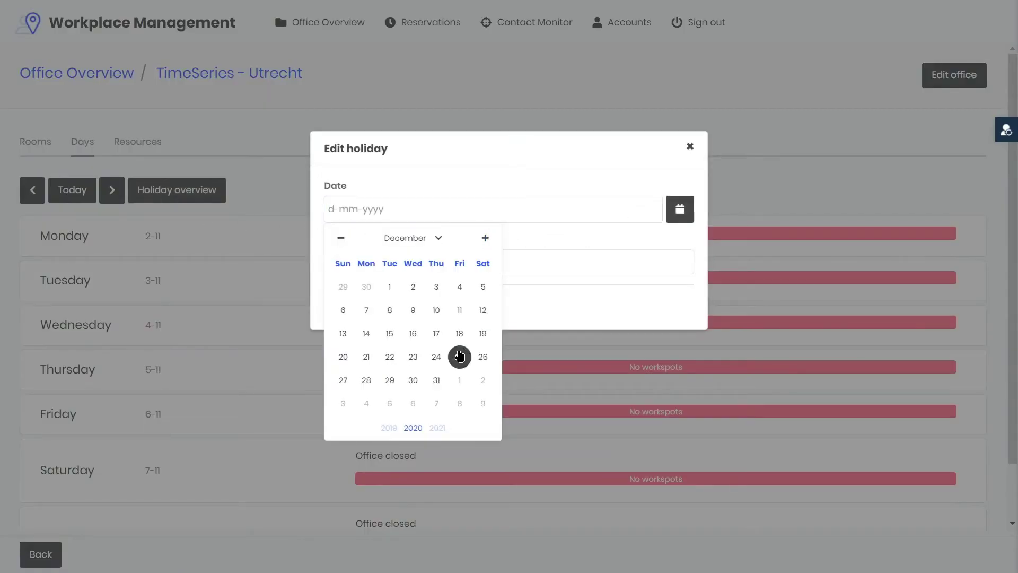
left_click(460, 356)
key("Tab")
type("Christm")
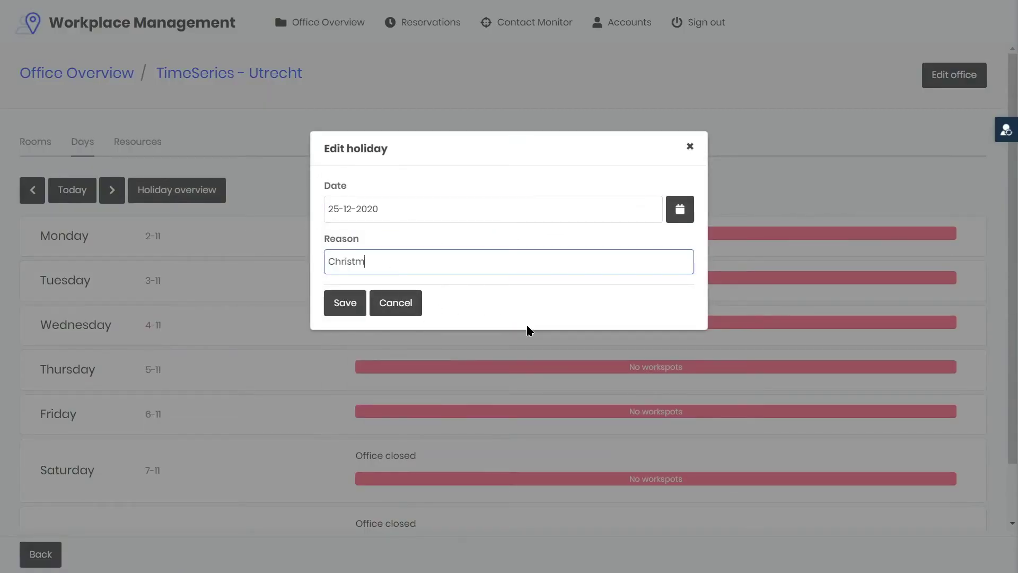
type("as Day")
left_click(345, 310)
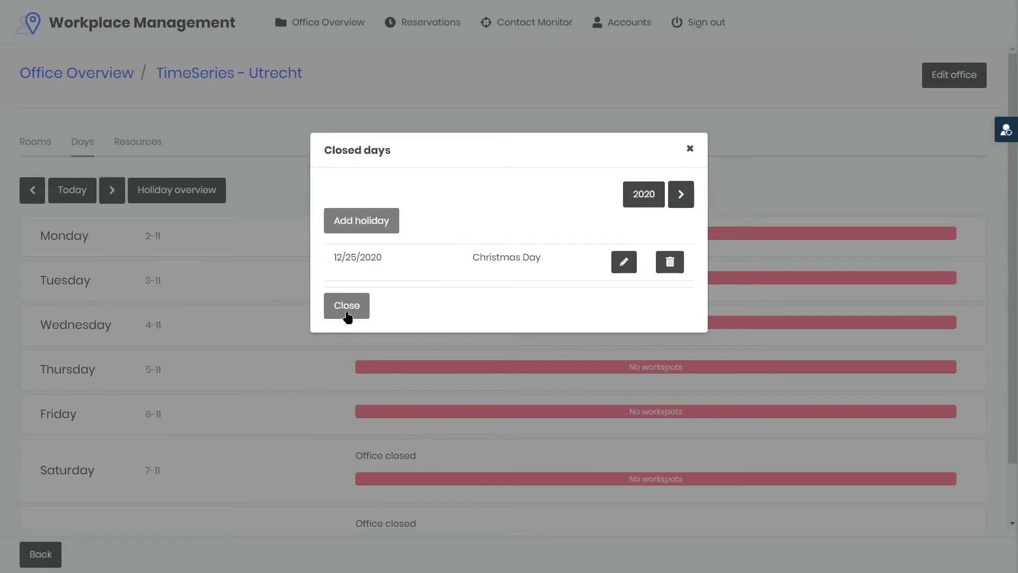
left_click(347, 316)
Add Monitor and Beamer as office resources.
left_click(137, 150)
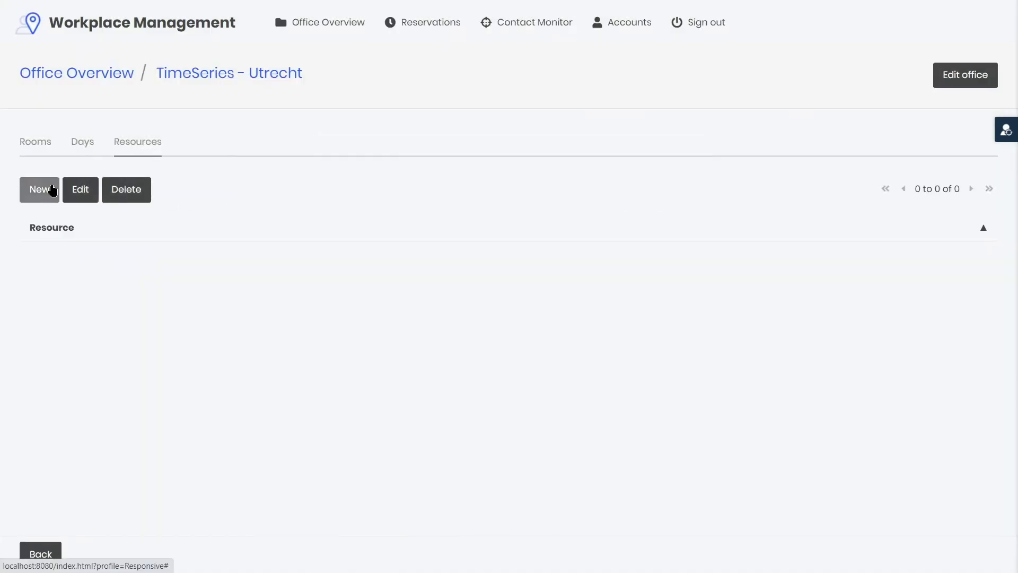
left_click(47, 190)
type("Monitor")
key("Return")
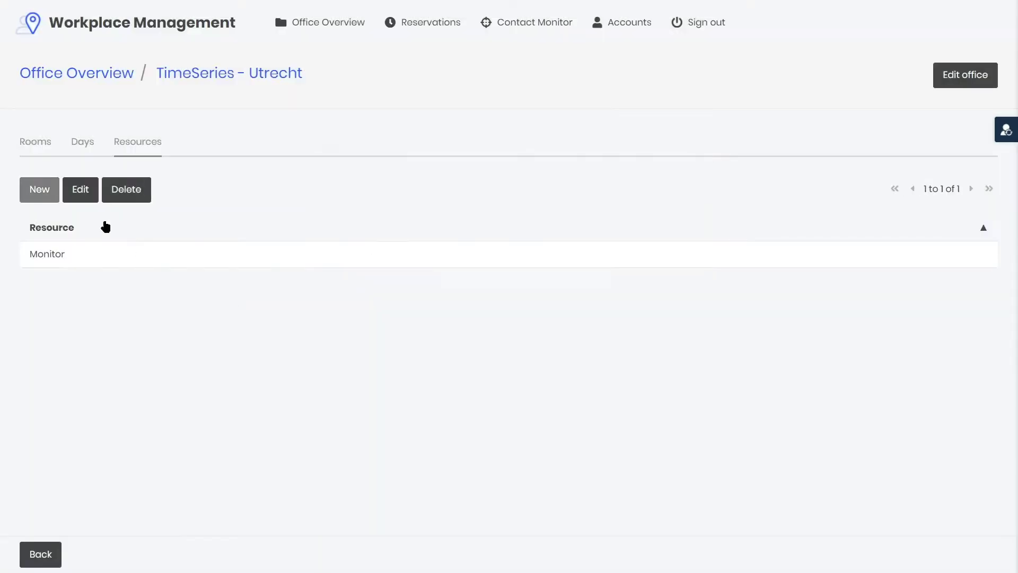
key("Return")
type("Beamer")
left_click(345, 266)
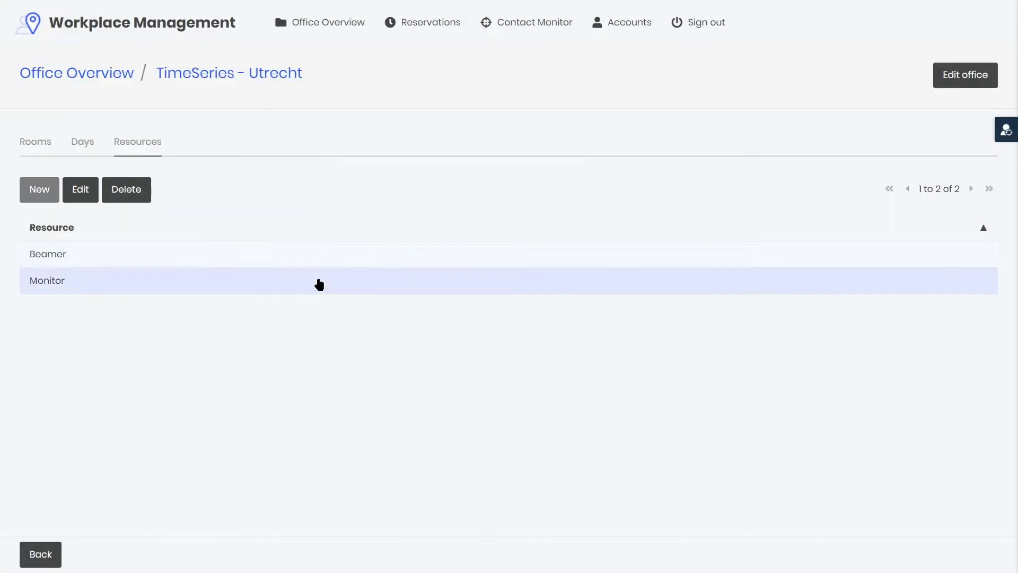
Start a new room 'Chestnut' described as 'Top floor room'.
left_click(37, 147)
left_click(62, 185)
type("Chestnut")
key("Tab")
type("Top floor room")
Upload and crop Room Chestnut.jpg as the room photo.
left_click(663, 172)
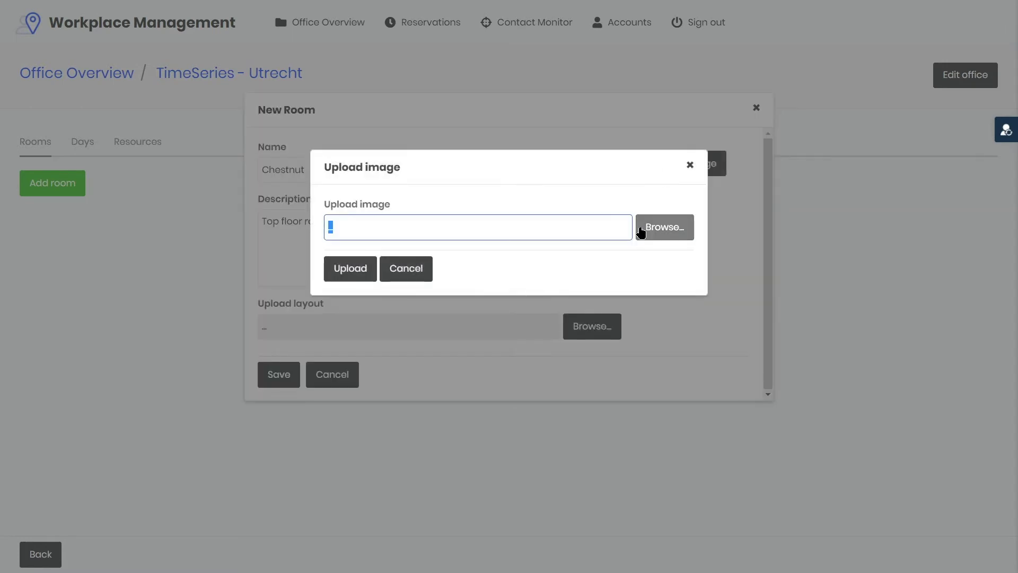
left_click(643, 229)
left_click(383, 106)
left_click(395, 297)
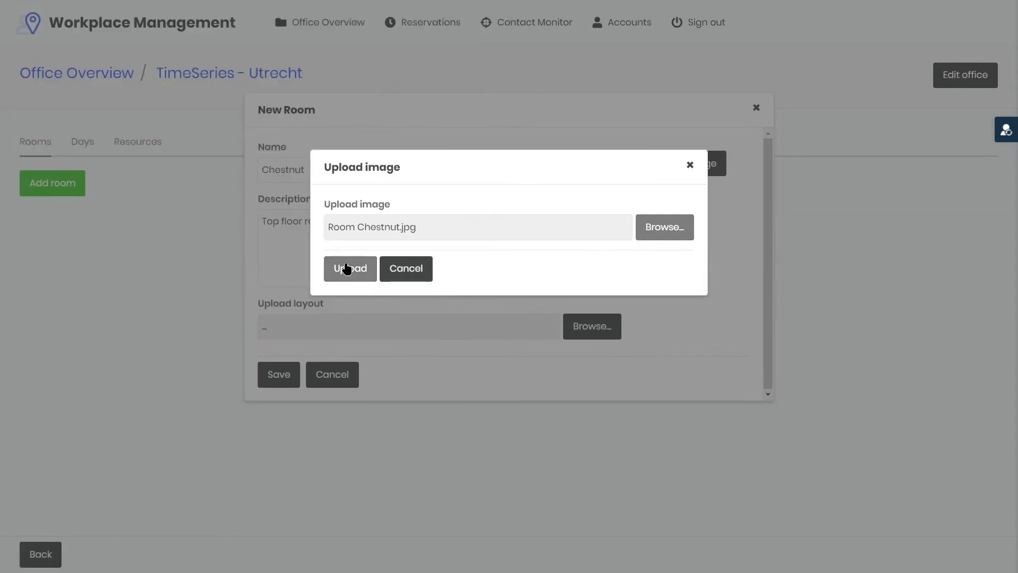
left_click(349, 270)
left_click(388, 318)
Attach Floorplan Chestnut.pdf as the room layout and save the Chestnut room.
left_click(591, 332)
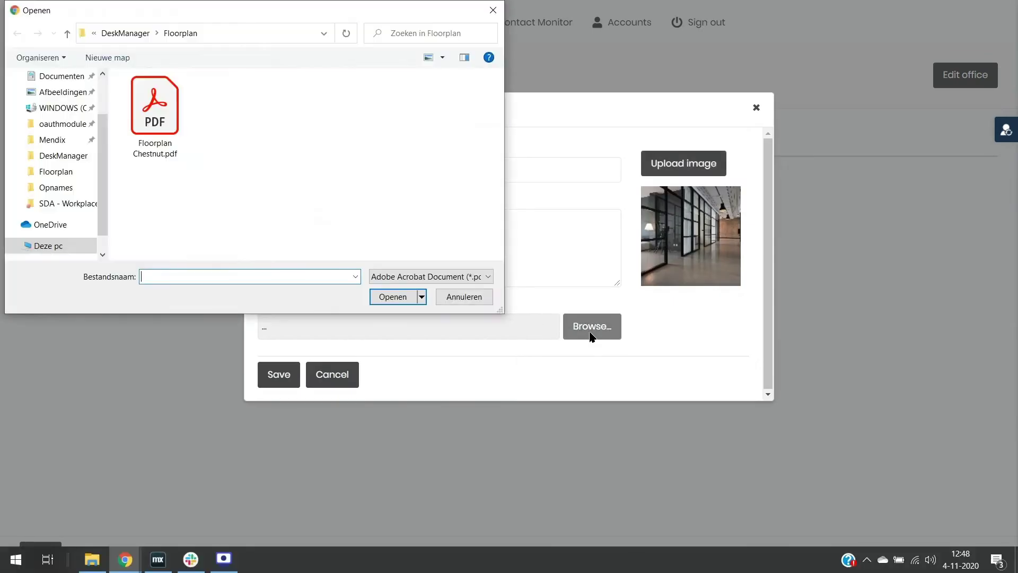
left_click(155, 112)
left_click(381, 297)
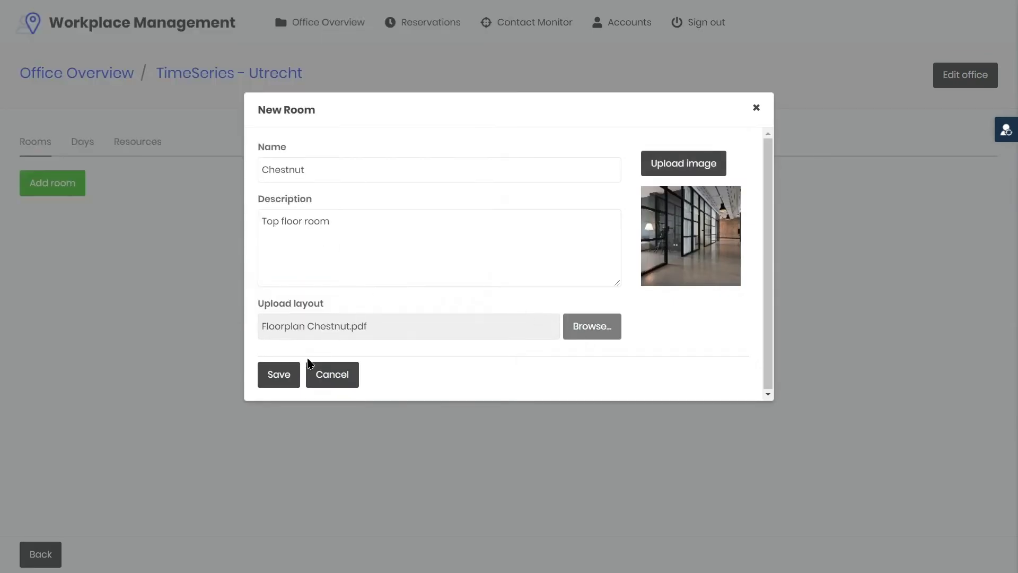
left_click(281, 376)
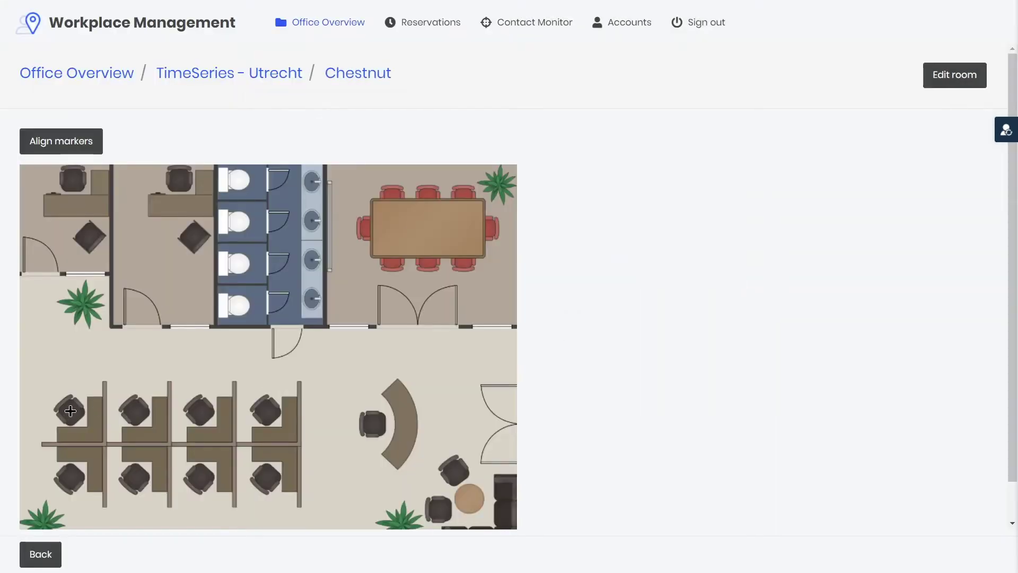
Place a workspot with a Monitor on the lower-left desk of the floor plan.
left_click(284, 381)
left_click(367, 314)
left_click(366, 358)
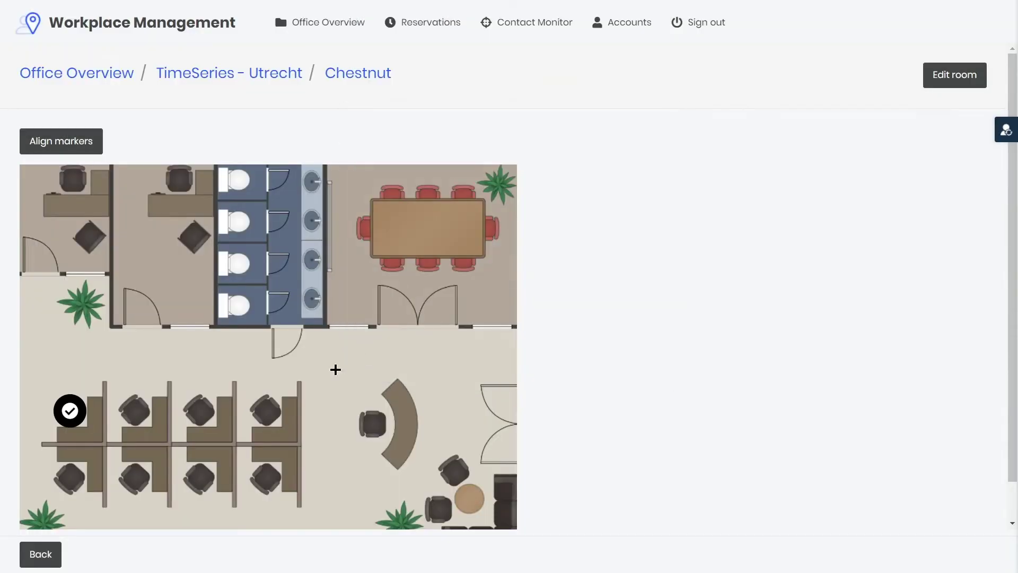
left_click(139, 411)
left_click(619, 22)
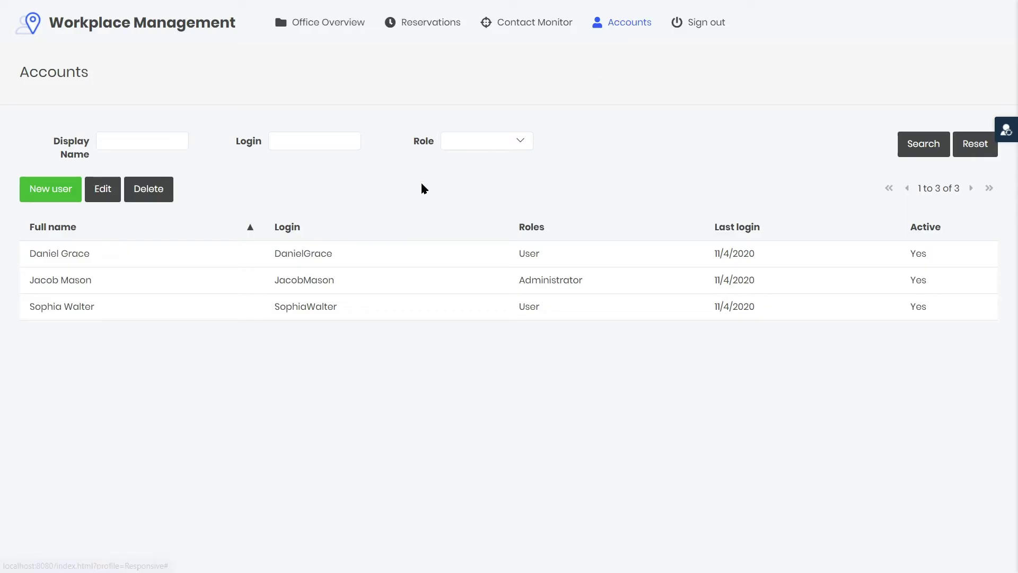
left_click(60, 199)
type("Evelyn Joh")
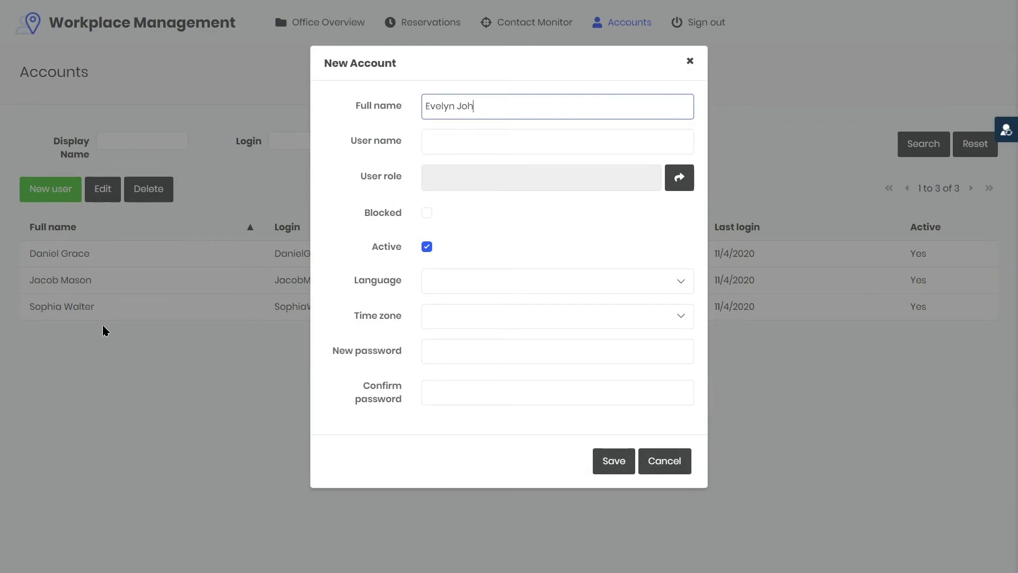
type("noson")
key("Tab")
type("EvelynJohn")
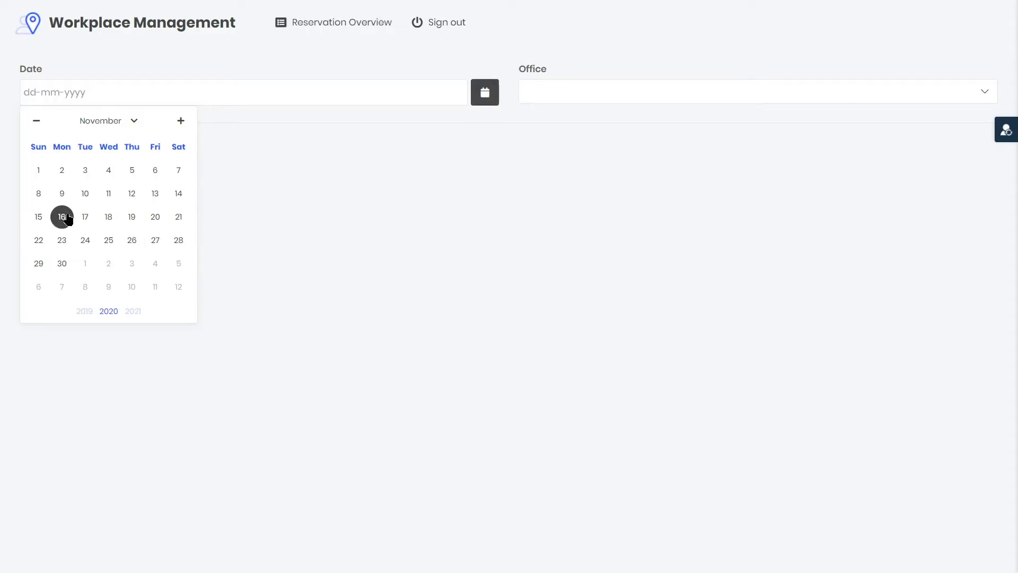
Set up a TimeSeries - Rotterdam reservation for 16 November, 09:00 to 12:00.
left_click(63, 217)
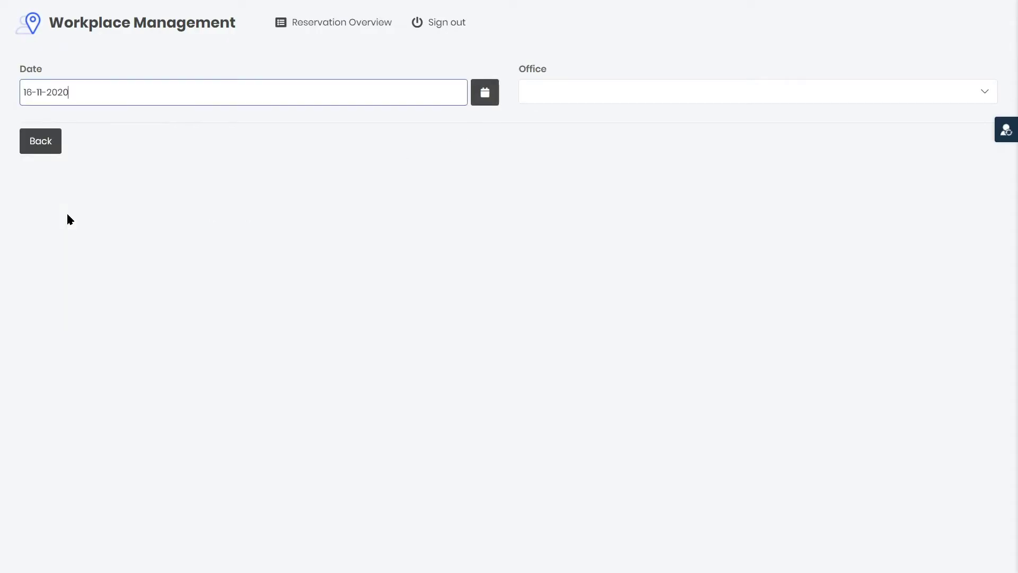
left_click(601, 101)
left_click(601, 123)
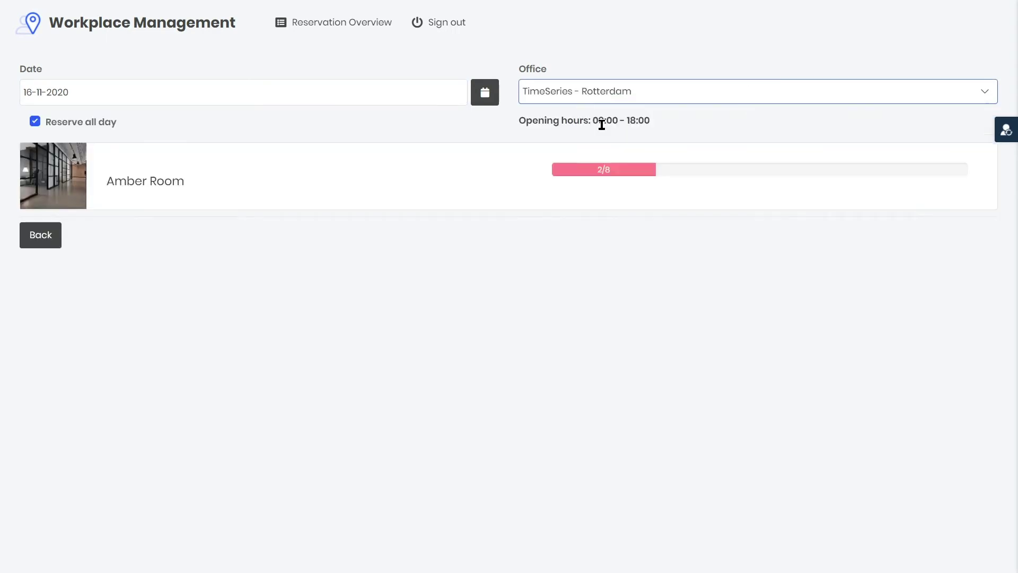
left_click(35, 122)
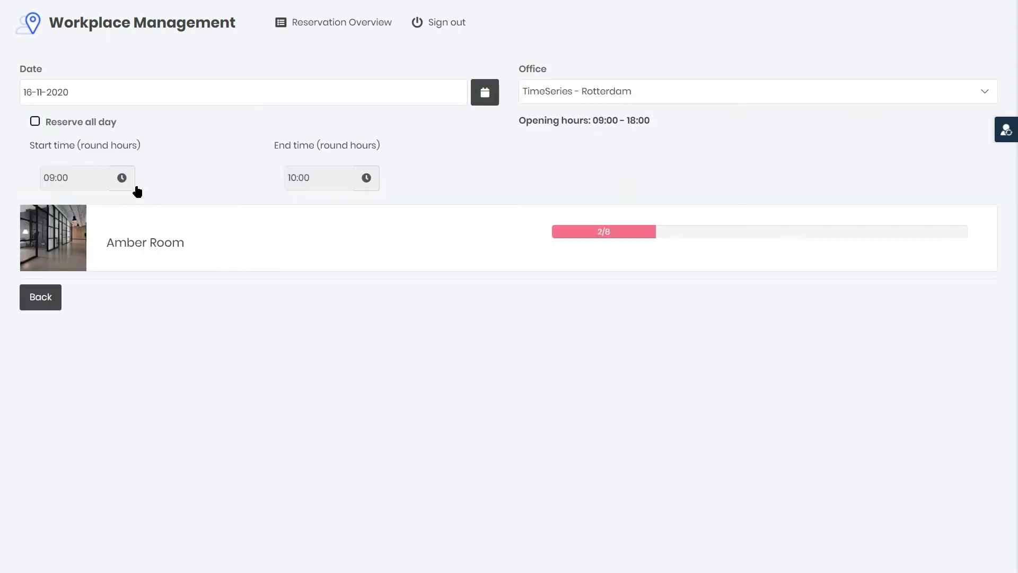
left_click(364, 188)
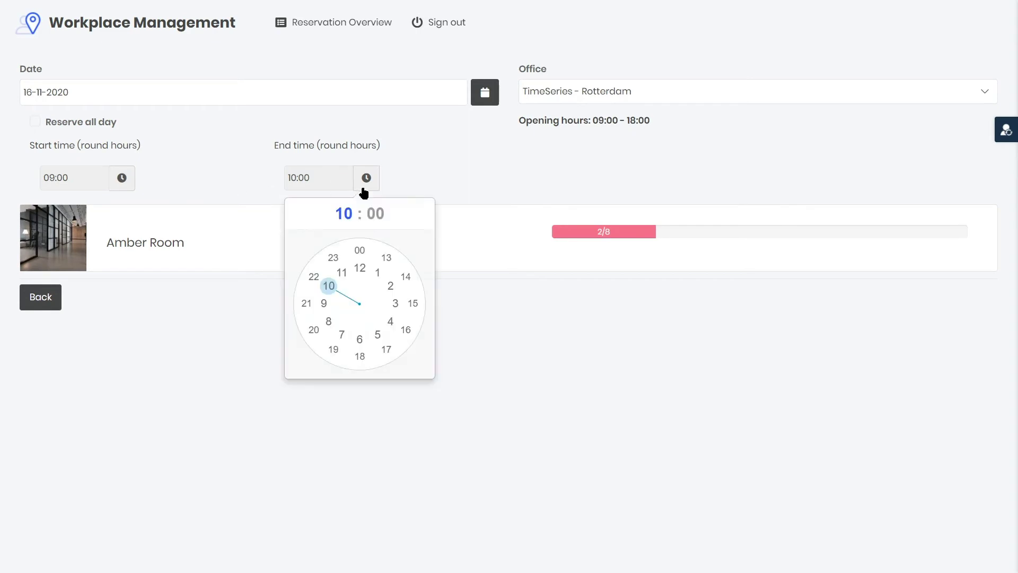
left_click(360, 271)
left_click(359, 251)
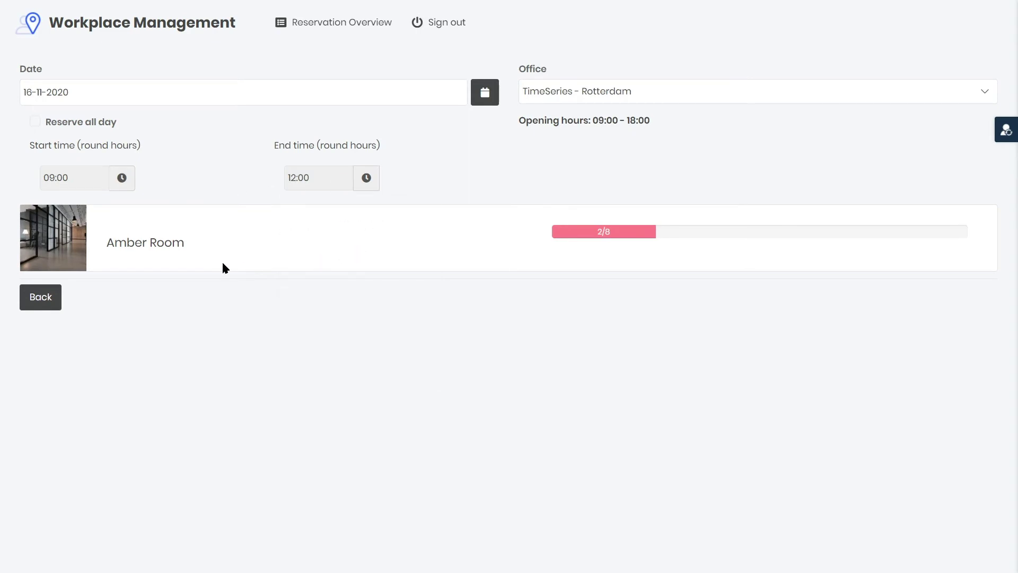
Reserve a free desk seat in the Amber Room.
left_click(151, 245)
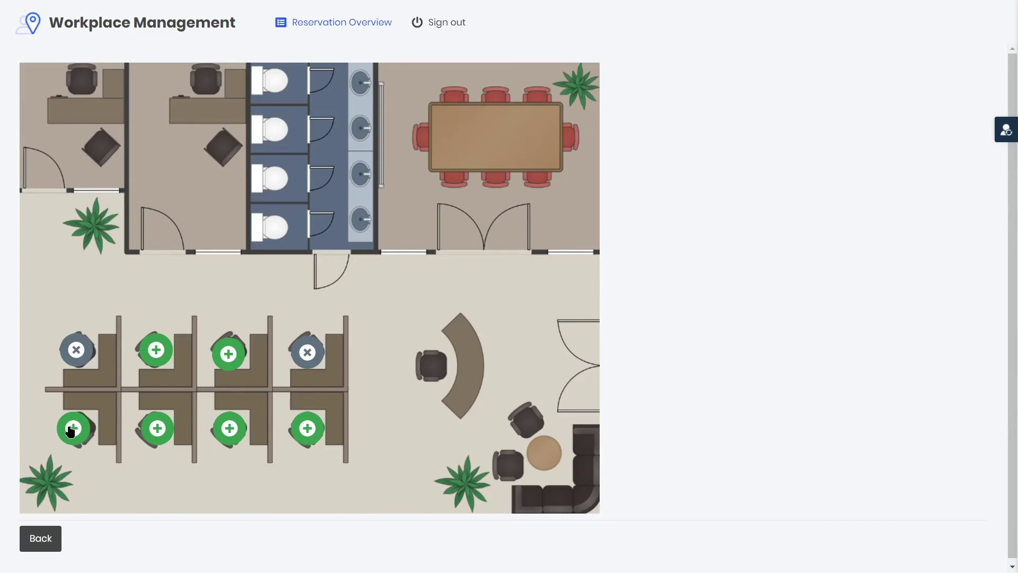
left_click(306, 429)
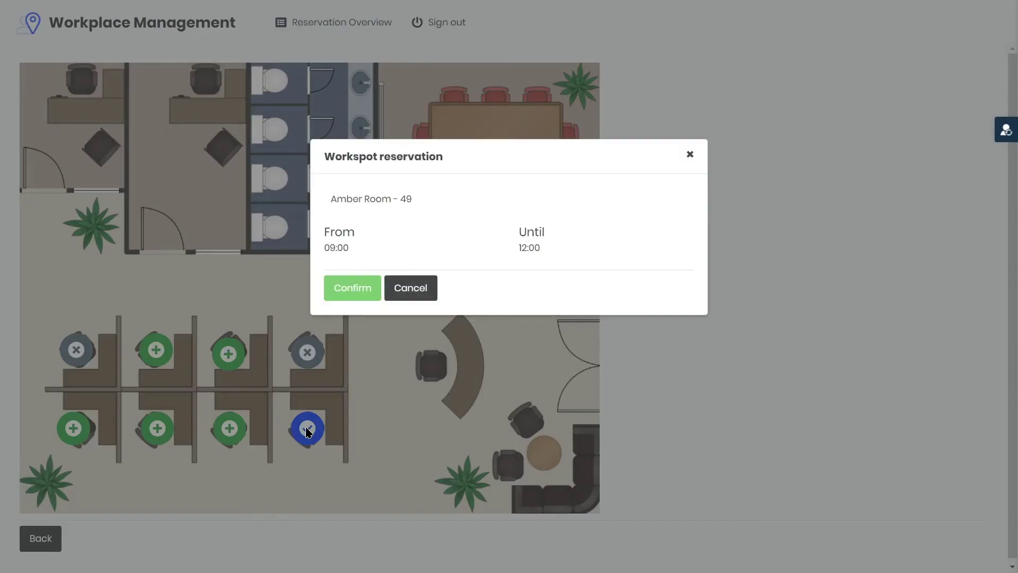
left_click(348, 297)
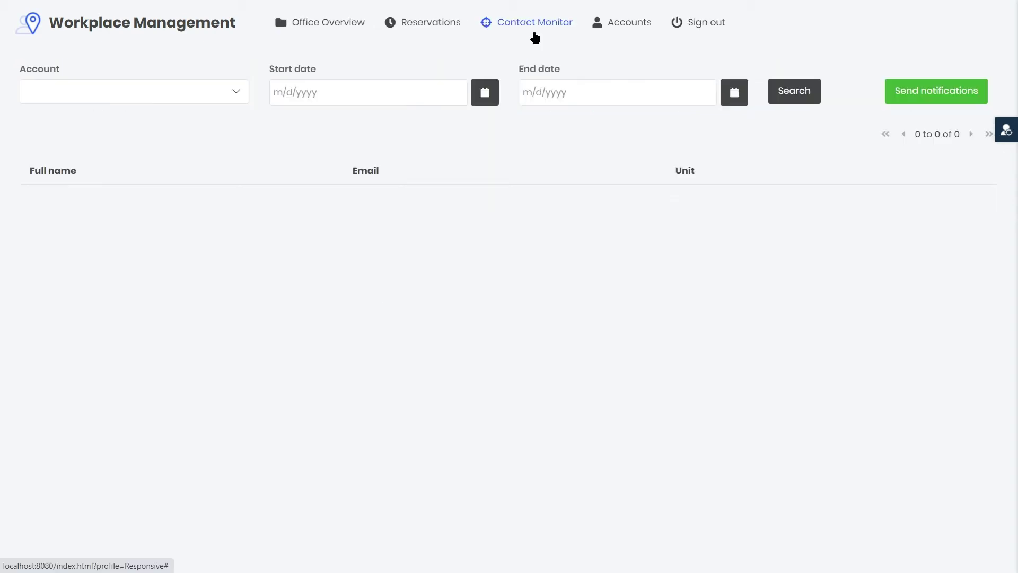
Select the new user's account and set dates, start mistakenly 14 December, end 20 November.
left_click(245, 97)
left_click(222, 139)
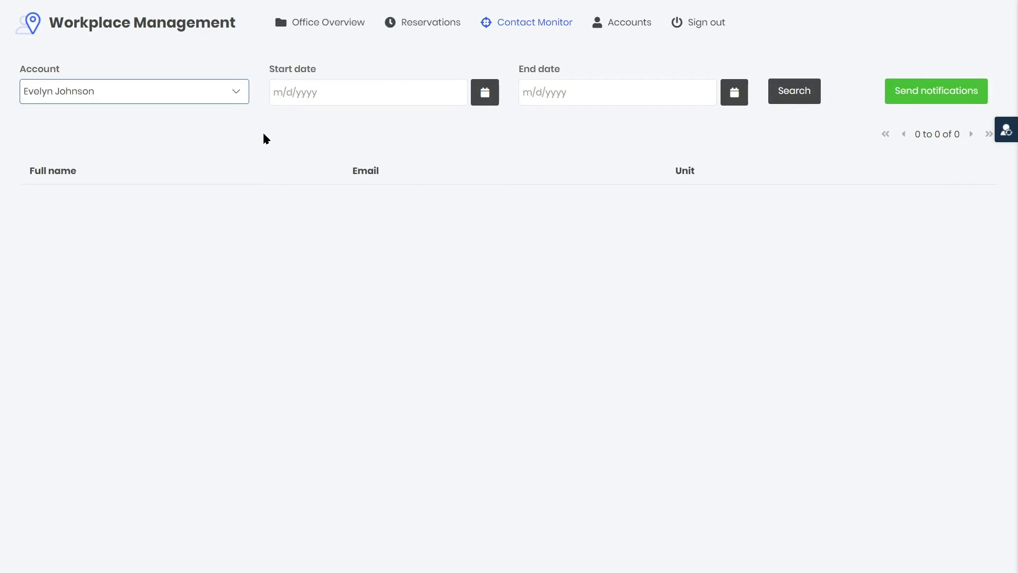
left_click(488, 97)
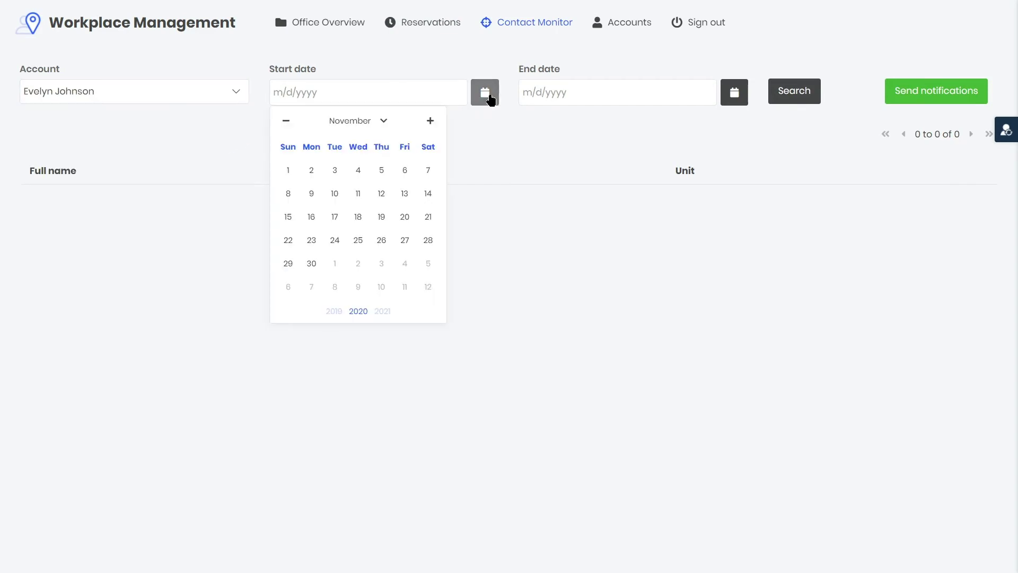
left_click(430, 121)
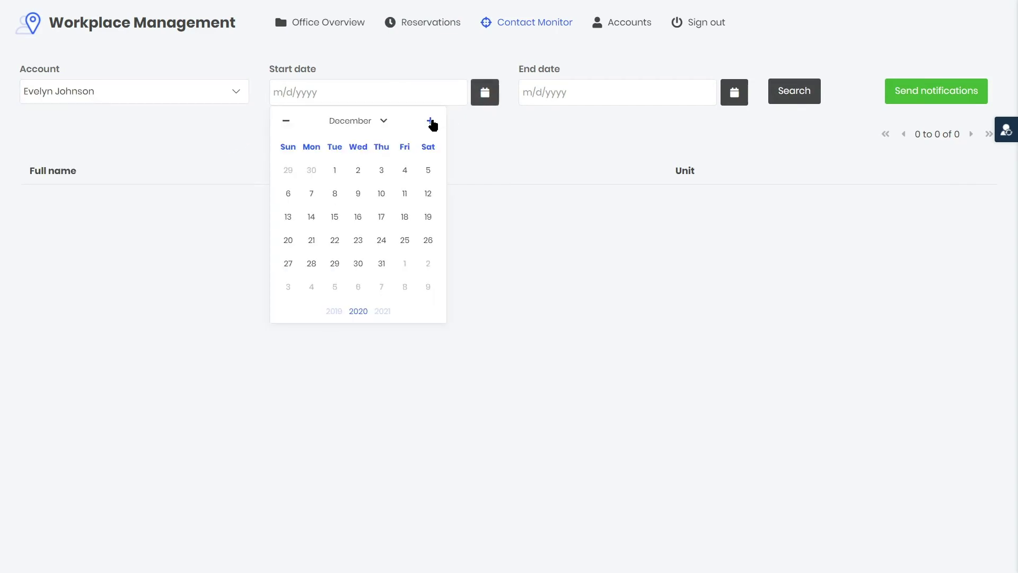
left_click(311, 216)
left_click(732, 94)
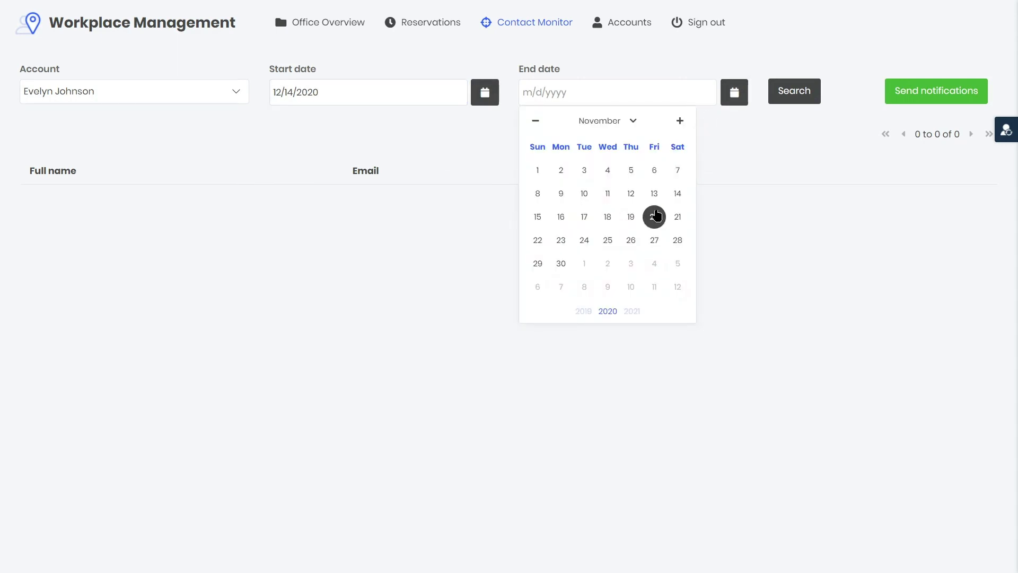
left_click(654, 216)
Correct the start date to 11/15/2020 and search for the user's contacts.
left_click(485, 94)
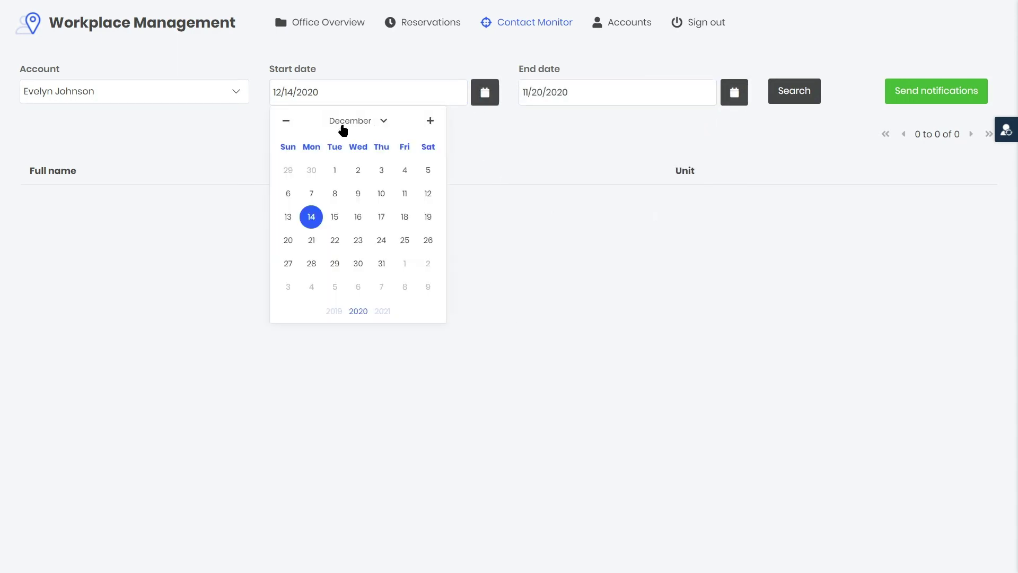
left_click(287, 121)
left_click(288, 216)
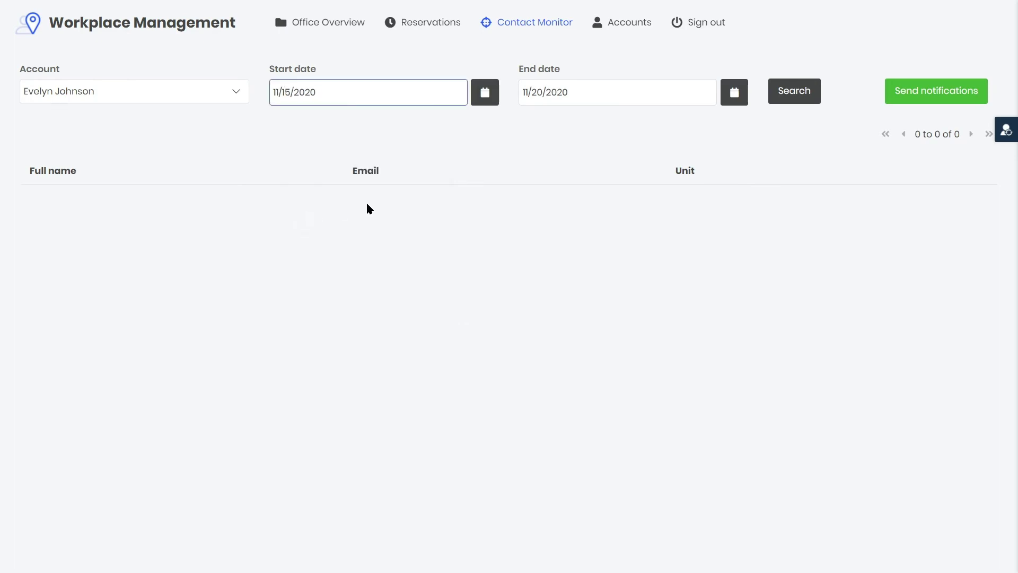
left_click(792, 100)
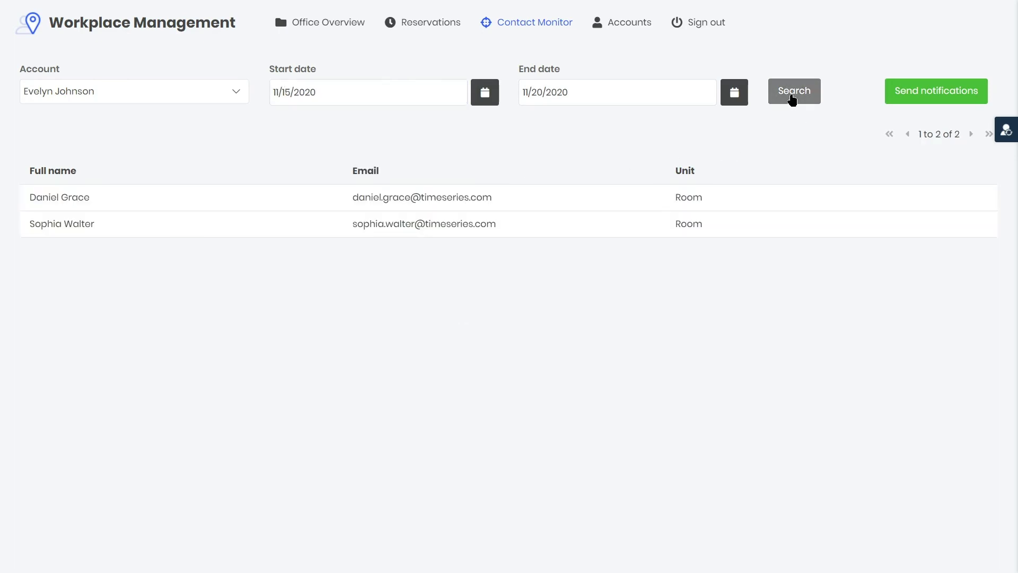